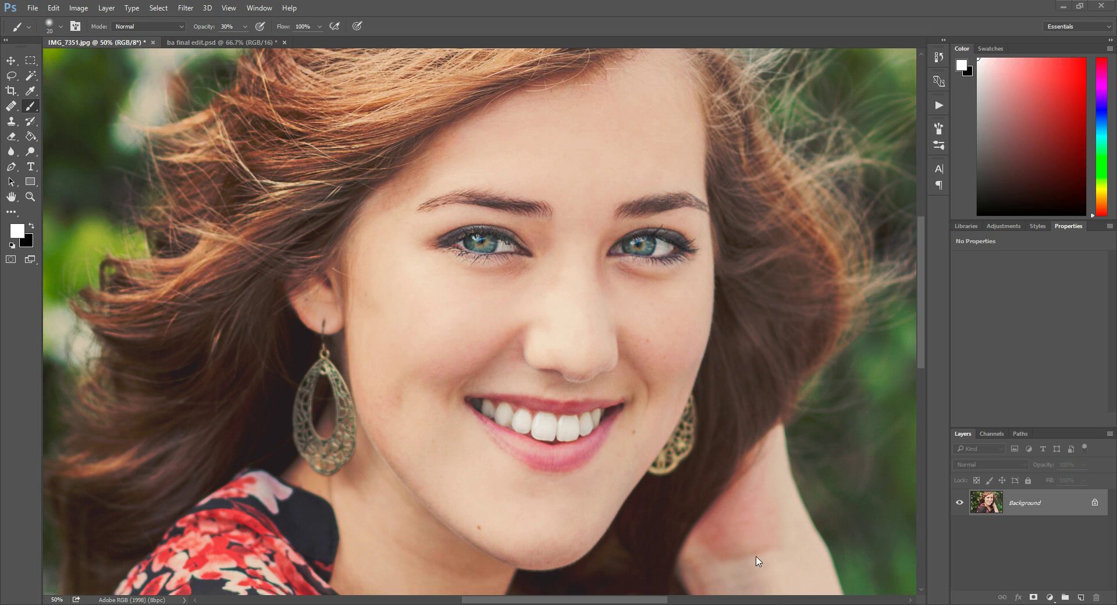
Add a Hue/Saturation adjustment layer with Colorize ticked (Saturation 25), and select its mask.
{"action": "left_click", "coordinate": [1051, 598]}
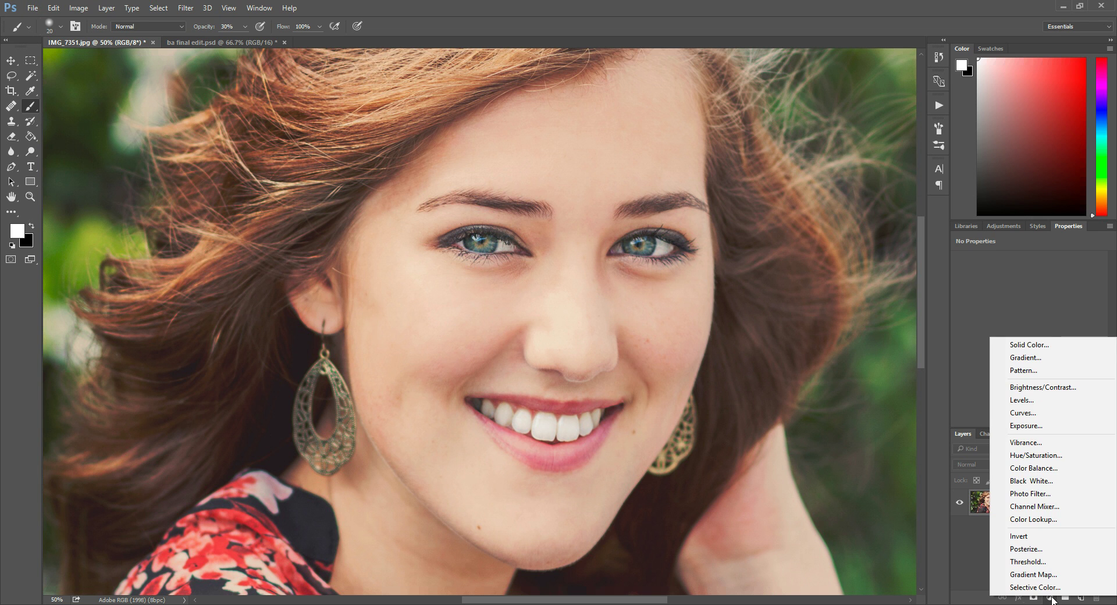
{"action": "left_click", "coordinate": [1068, 456]}
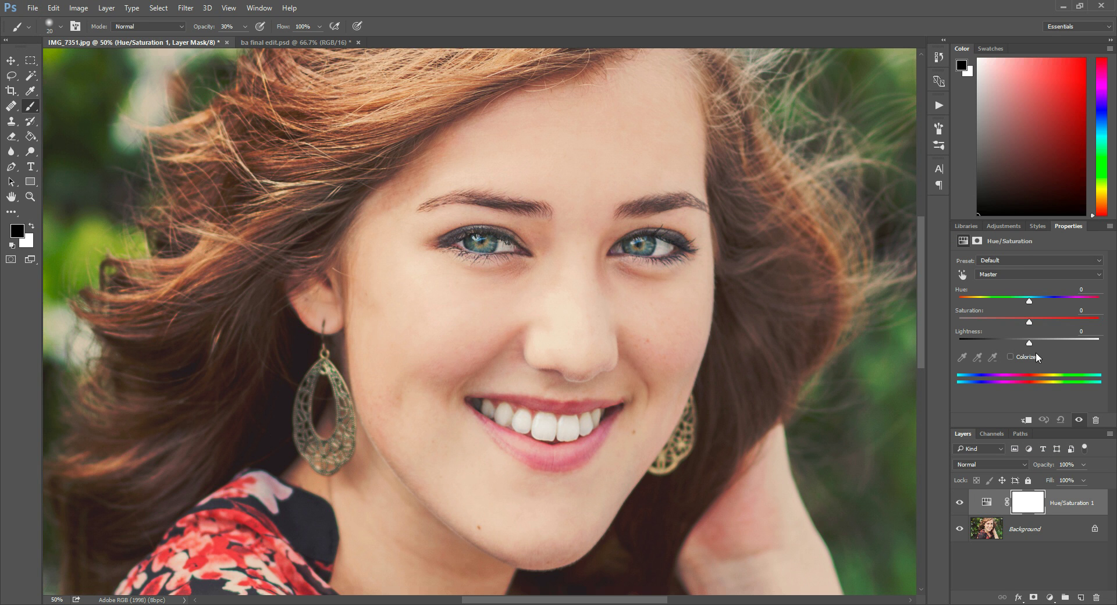
{"action": "left_click", "coordinate": [1010, 356]}
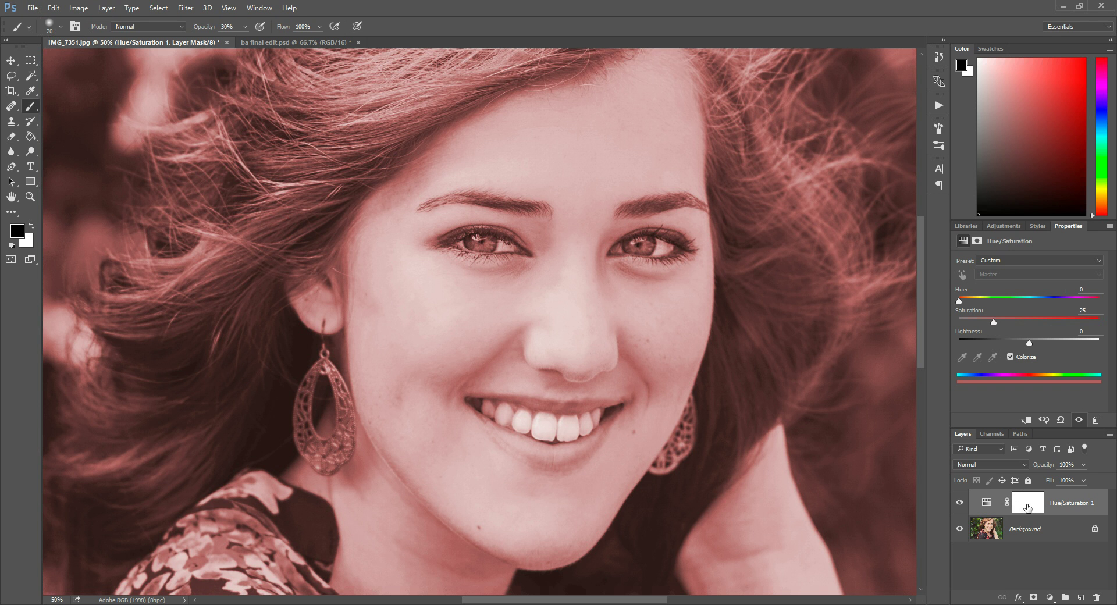
{"action": "left_click_drag", "start_coordinate": [1029, 508], "coordinate": [1029, 510]}
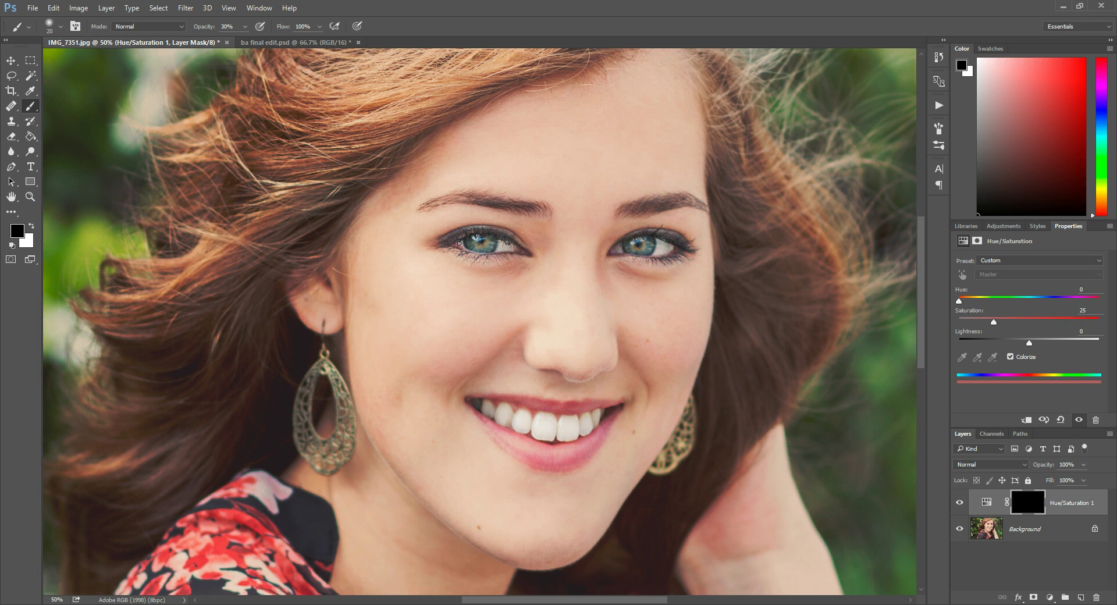
Set white as the painting colour and enlarge the brush slightly for the left iris.
{"action": "left_click", "coordinate": [31, 225]}
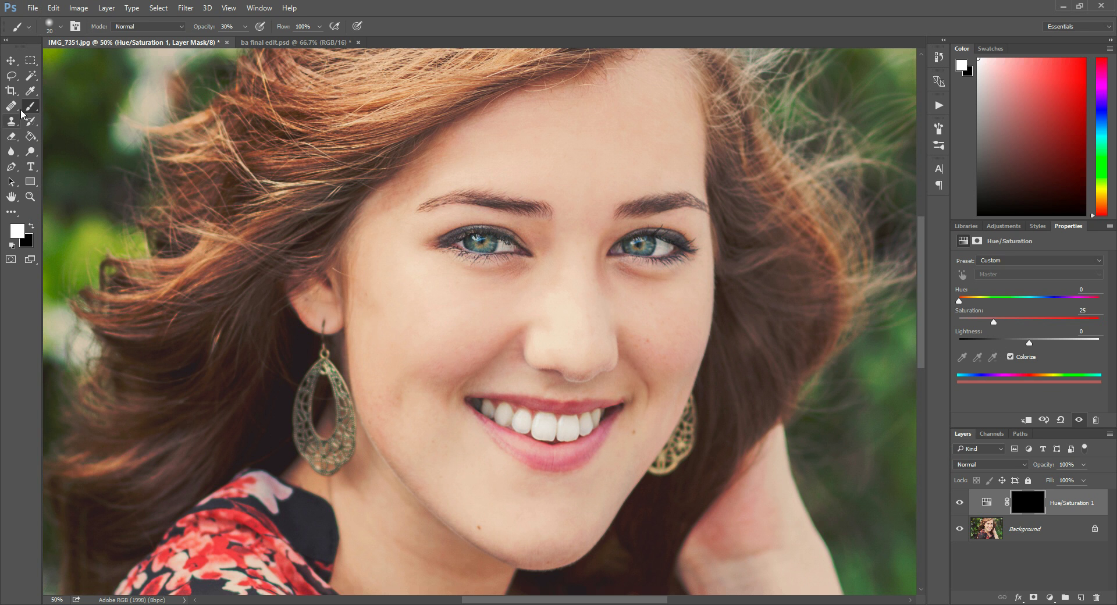
{"action": "key", "text": "bracketright"}
Paint the tint onto the right iris, zoom in to clean spill with black, then zoom back out.
{"action": "left_click_drag", "start_coordinate": [634, 251], "coordinate": [647, 248]}
{"action": "left_click", "coordinate": [30, 197]}
{"action": "left_click", "coordinate": [478, 236]}
{"action": "left_click", "coordinate": [31, 226]}
{"action": "left_click", "coordinate": [31, 106]}
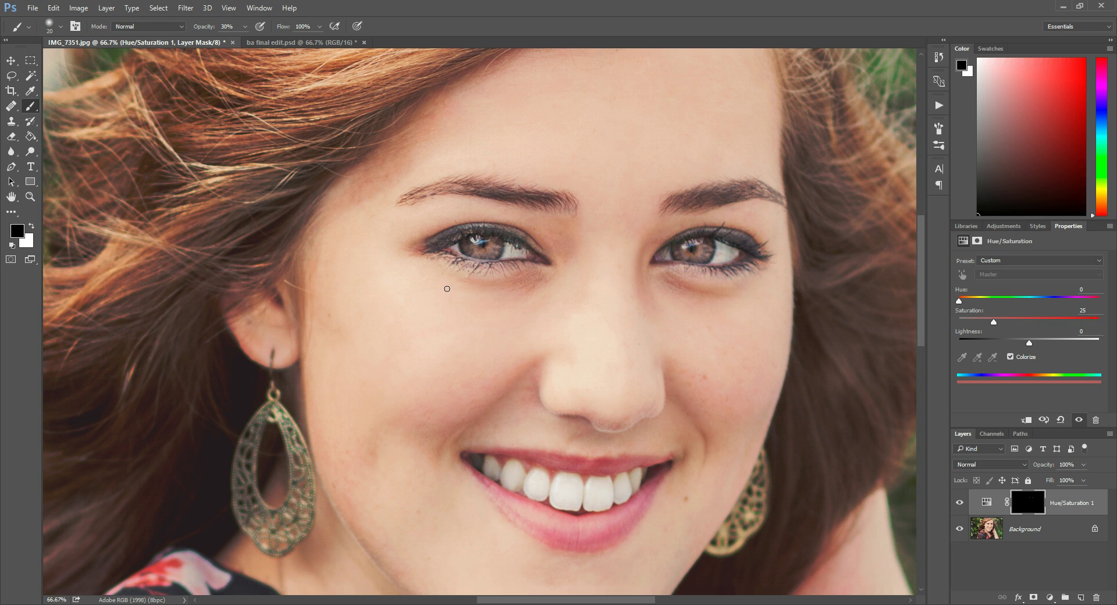
{"action": "left_click", "coordinate": [32, 226]}
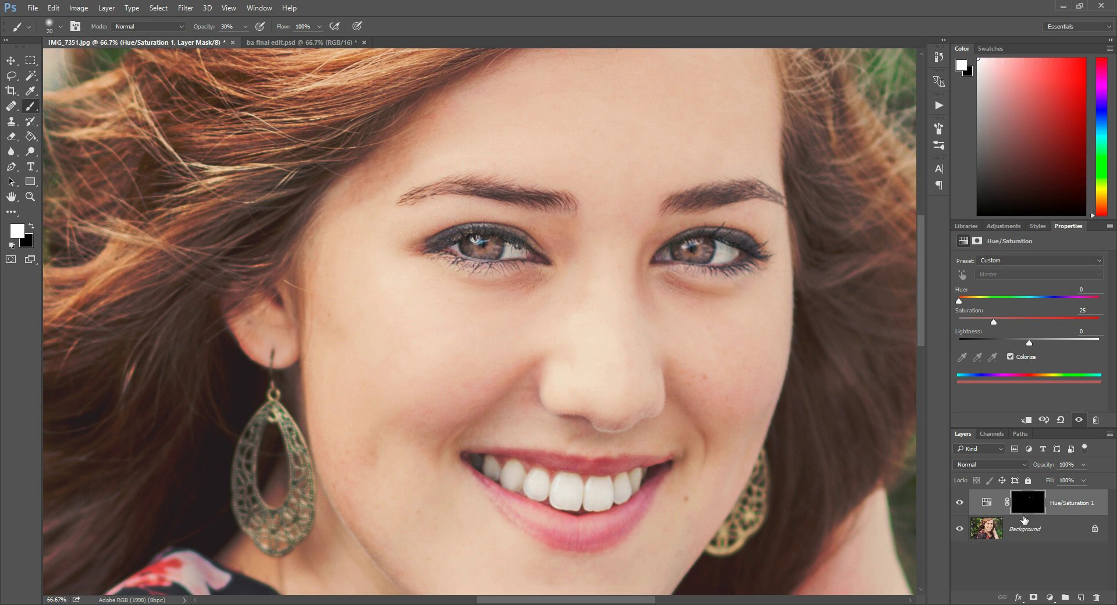
{"action": "left_click", "coordinate": [30, 197]}
{"action": "left_click", "coordinate": [677, 281], "text": "alt"}
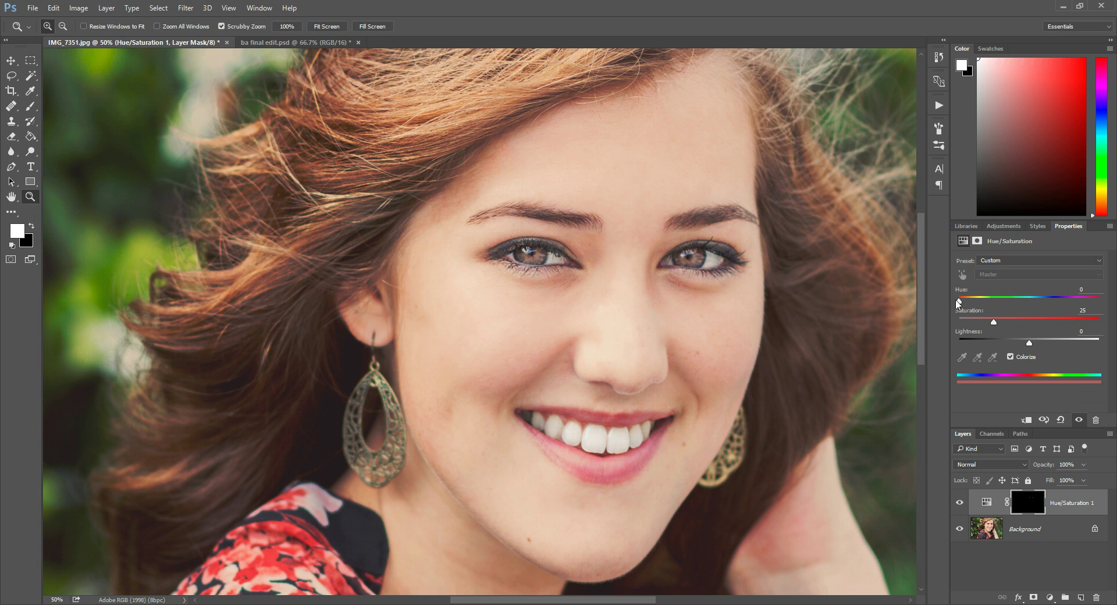
Adjust the Hue, Saturation and Lightness sliders until they settle at 76, 14 and -2.
{"action": "left_click_drag", "start_coordinate": [959, 303], "coordinate": [986, 305]}
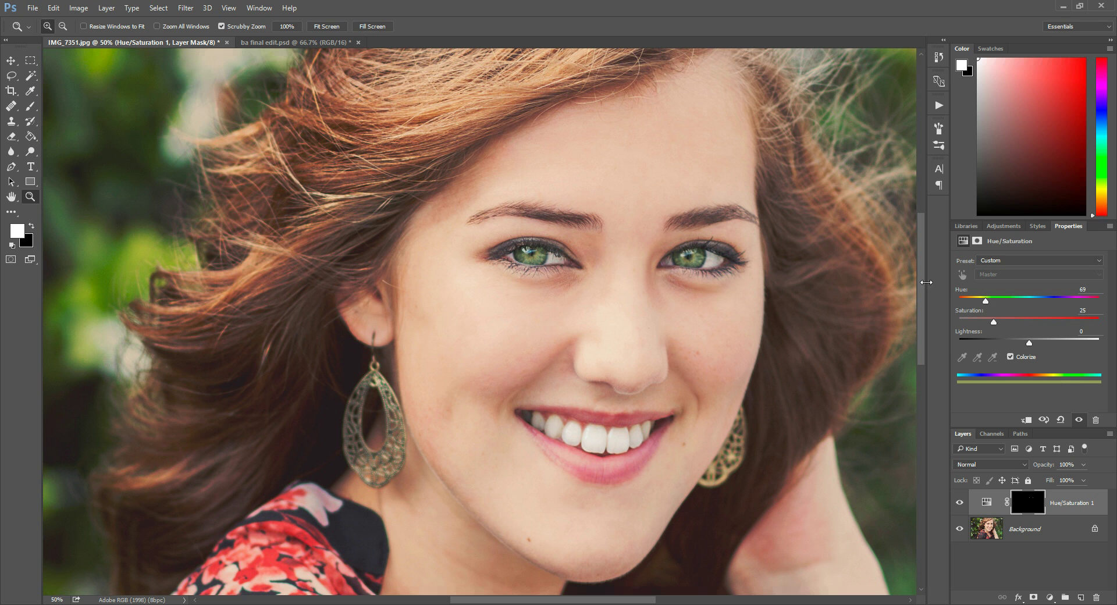
{"action": "left_click_drag", "start_coordinate": [988, 301], "coordinate": [998, 302]}
{"action": "left_click_drag", "start_coordinate": [997, 326], "coordinate": [978, 327]}
{"action": "left_click_drag", "start_coordinate": [967, 325], "coordinate": [969, 324]}
{"action": "mouse_move", "coordinate": [1035, 344]}
{"action": "left_mouse_down"}
{"action": "mouse_move", "coordinate": [1049, 347]}
{"action": "mouse_move", "coordinate": [1040, 344]}
{"action": "left_mouse_up"}
{"action": "left_click_drag", "start_coordinate": [996, 302], "coordinate": [1017, 331]}
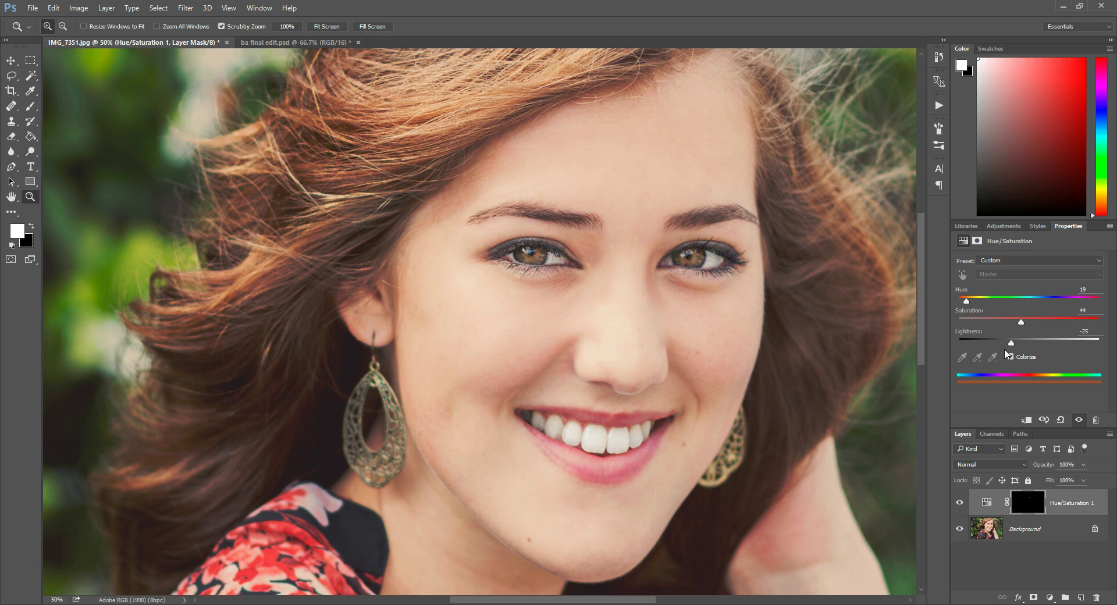
{"action": "left_click_drag", "start_coordinate": [1011, 342], "coordinate": [1002, 343]}
{"action": "left_click_drag", "start_coordinate": [968, 301], "coordinate": [1027, 344]}
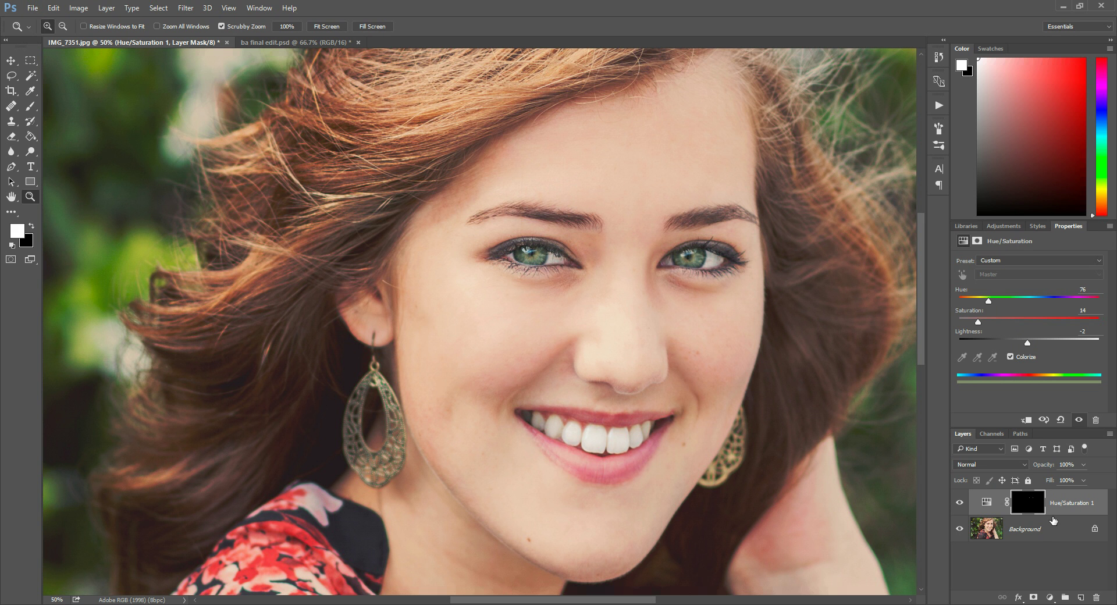
Switch to ba final edit.psd at 100% and add a Colorize Hue/Saturation adjustment layer.
{"action": "left_click", "coordinate": [286, 45]}
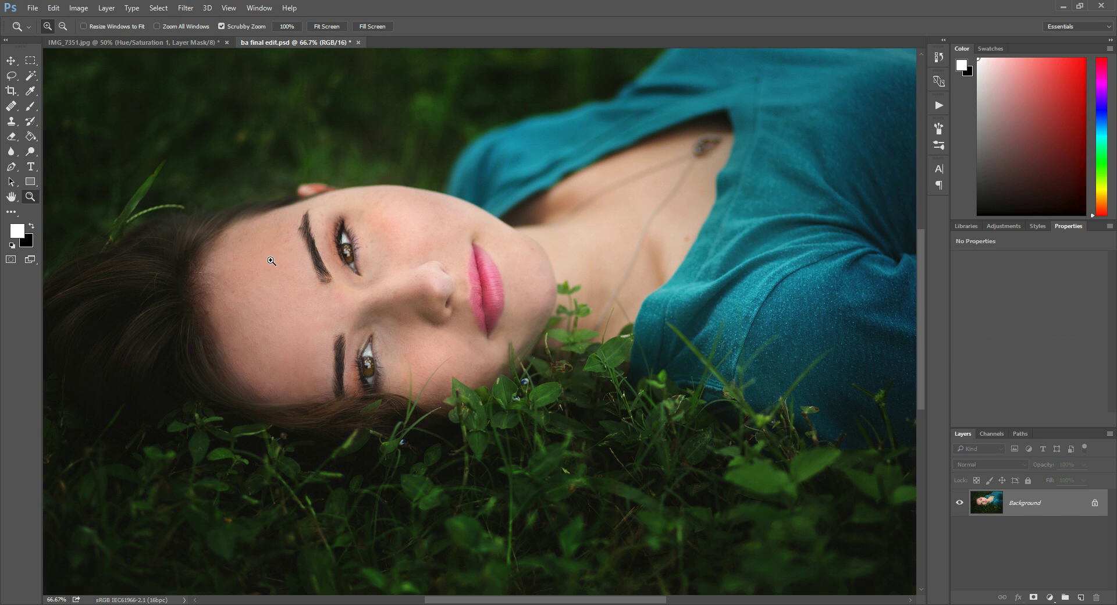
{"action": "left_click", "coordinate": [349, 298]}
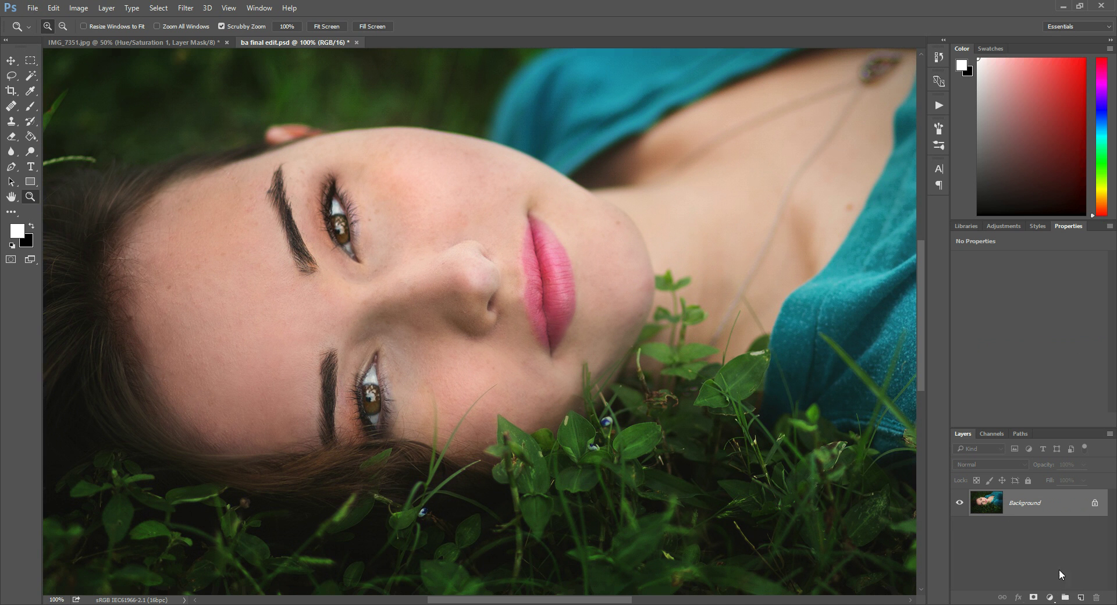
{"action": "left_click", "coordinate": [1051, 597]}
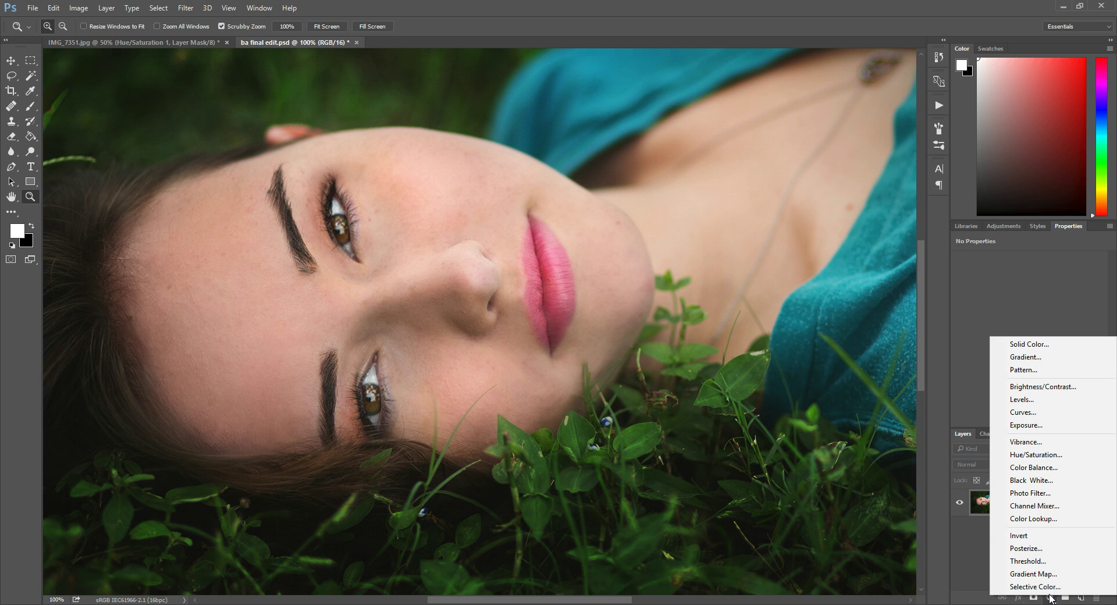
{"action": "left_click", "coordinate": [1033, 458]}
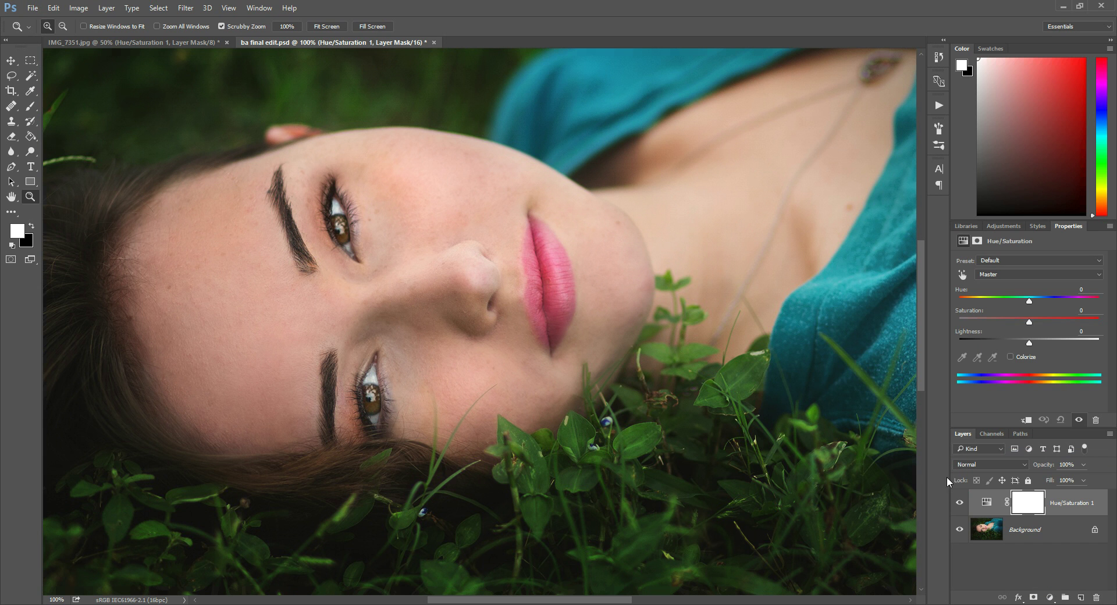
{"action": "left_click", "coordinate": [1011, 356]}
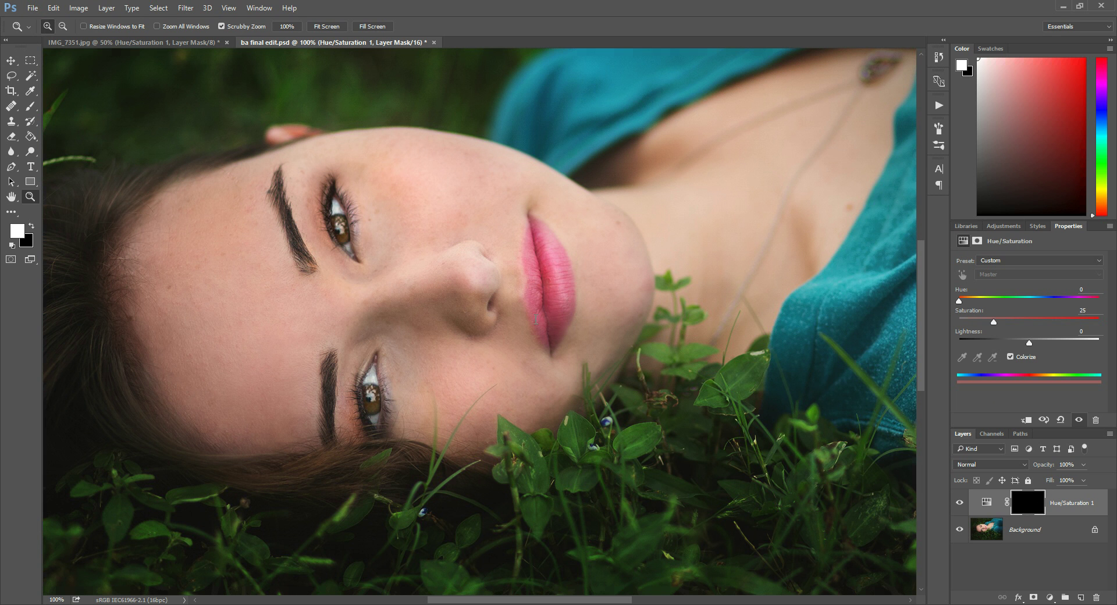
Paint the upper iris on the mask, shift the hue to 122 green, and shrink the brush.
{"action": "left_click", "coordinate": [30, 106]}
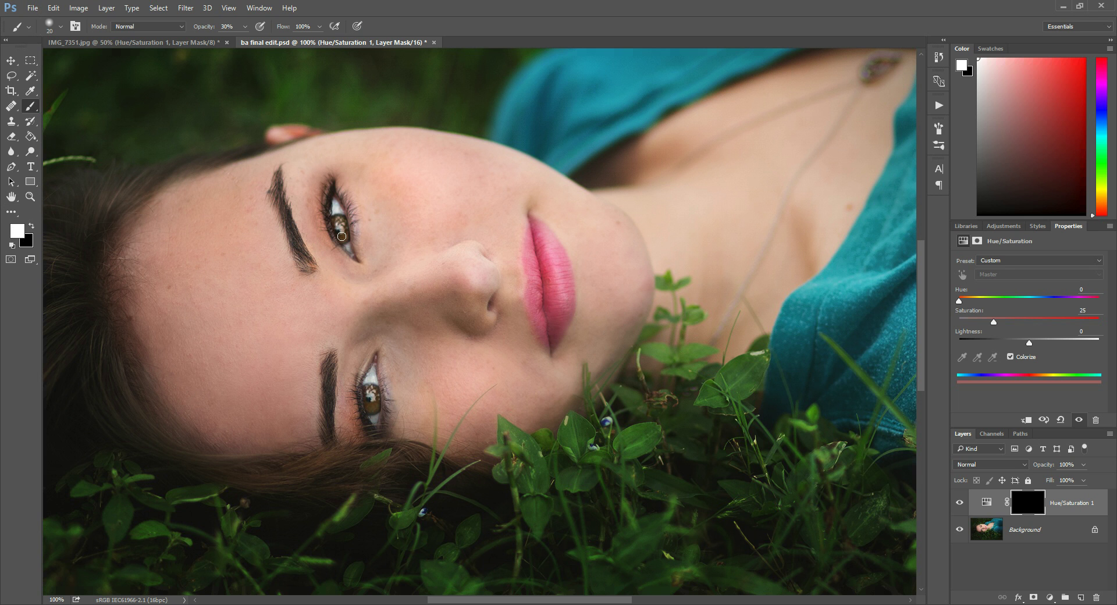
{"action": "mouse_move", "coordinate": [346, 235]}
{"action": "left_mouse_down"}
{"action": "mouse_move", "coordinate": [337, 220]}
{"action": "mouse_move", "coordinate": [344, 234]}
{"action": "left_mouse_up"}
{"action": "left_click_drag", "start_coordinate": [959, 300], "coordinate": [1006, 301]}
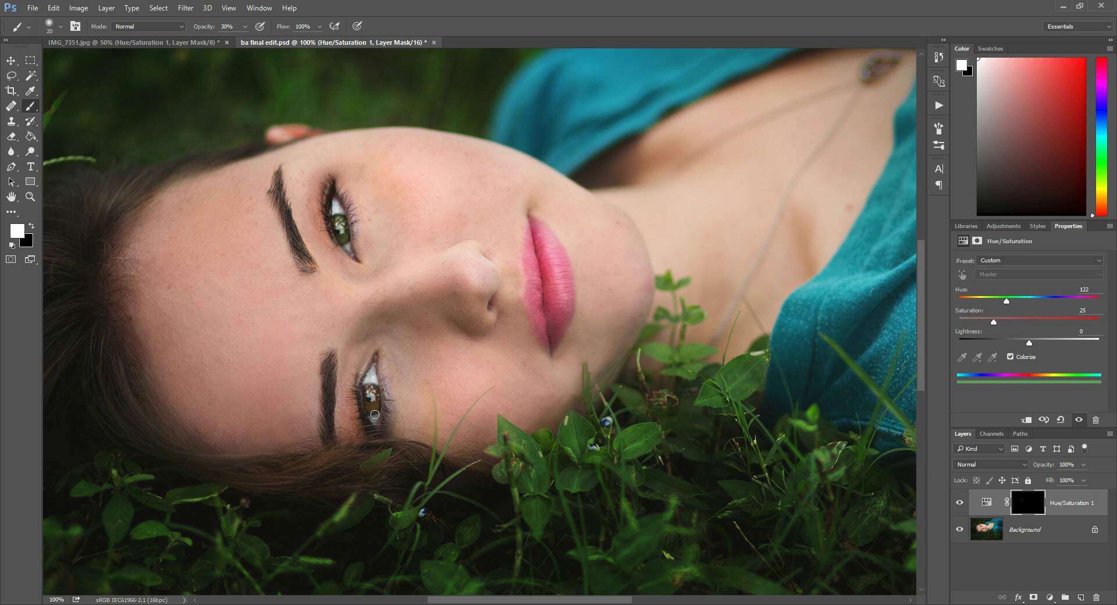
{"action": "key", "text": "bracketleft"}
{"action": "key", "text": "bracketleft"}
Zoom in on the lower eye, make black the painting colour, then zoom out to 66.7%.
{"action": "left_click", "coordinate": [31, 198]}
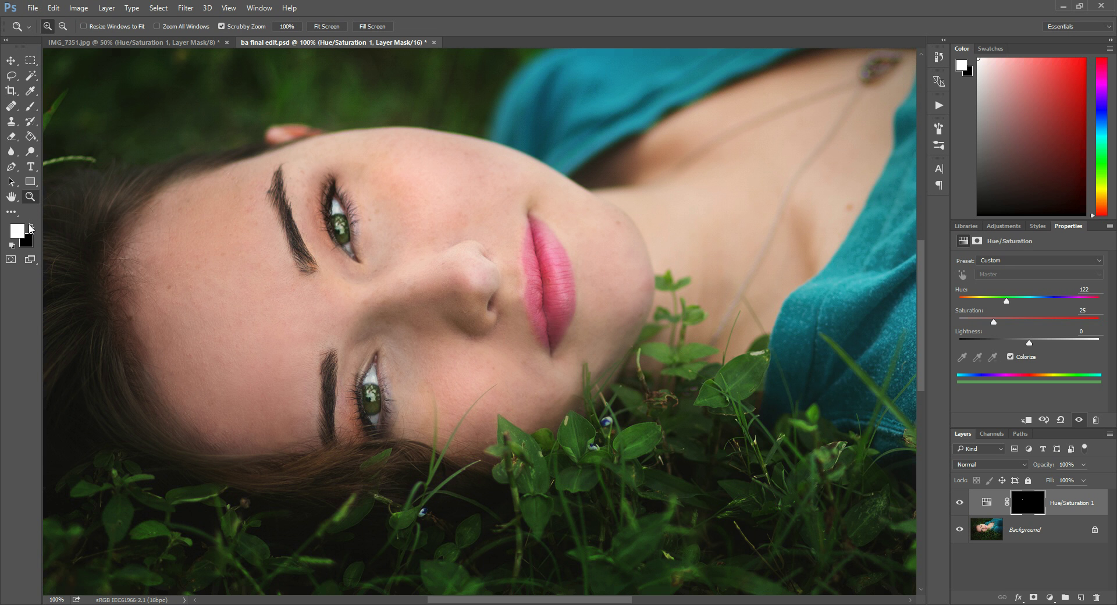
{"action": "left_click", "coordinate": [321, 419]}
{"action": "left_click", "coordinate": [27, 108]}
{"action": "left_click", "coordinate": [32, 226]}
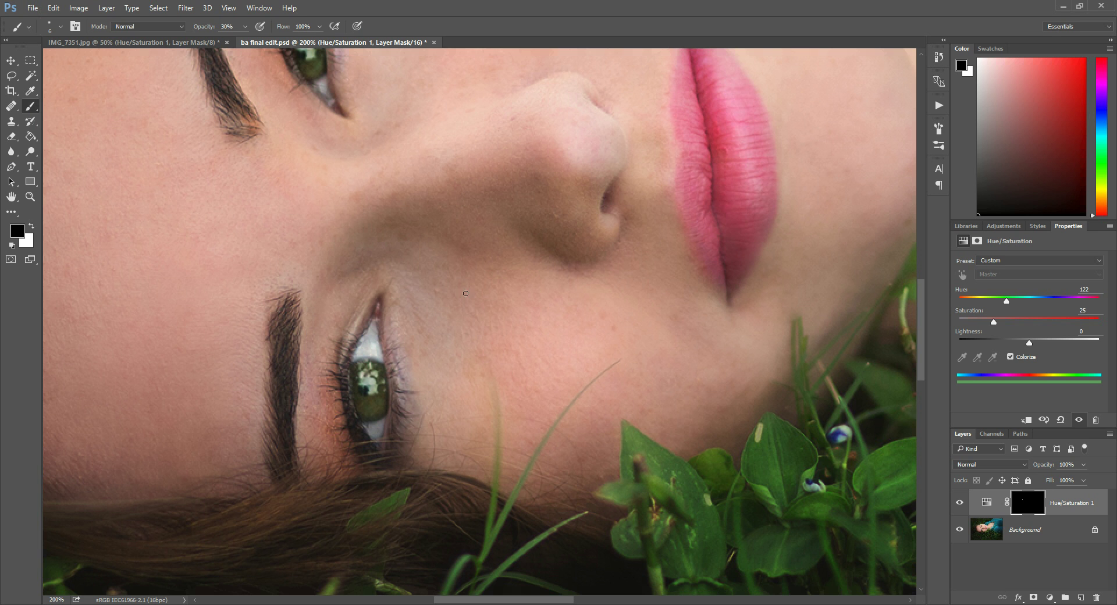
{"action": "left_click", "coordinate": [30, 197]}
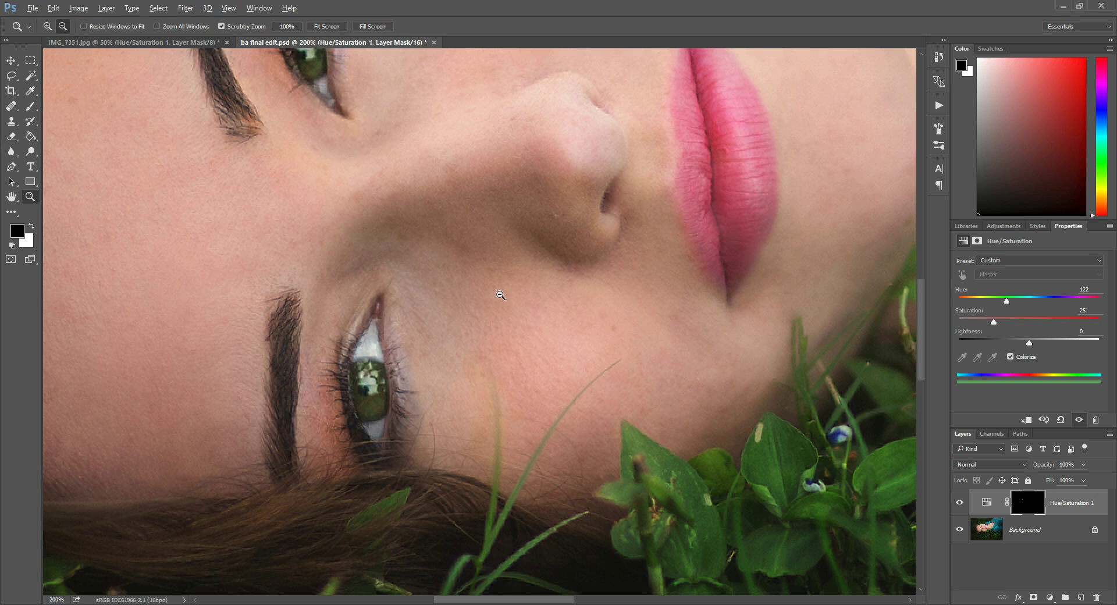
{"action": "left_click", "coordinate": [500, 295], "text": "alt"}
{"action": "left_click", "coordinate": [703, 174], "text": "alt"}
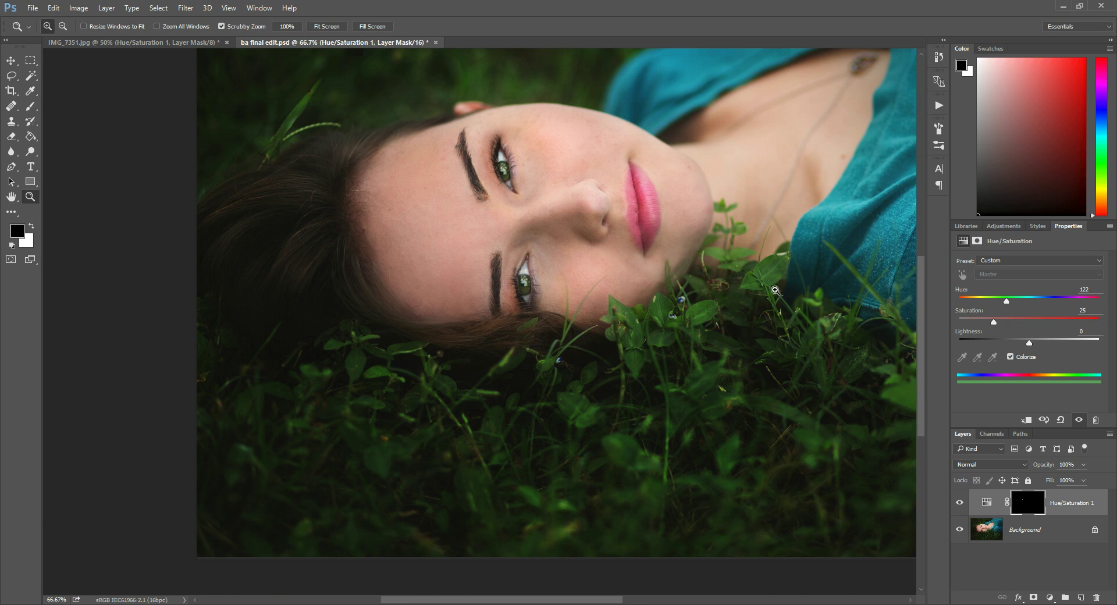
{"action": "left_click_drag", "start_coordinate": [413, 600], "coordinate": [448, 602]}
{"action": "scroll", "coordinate": [439, 240], "scroll_direction": "up", "scroll_amount": 5}
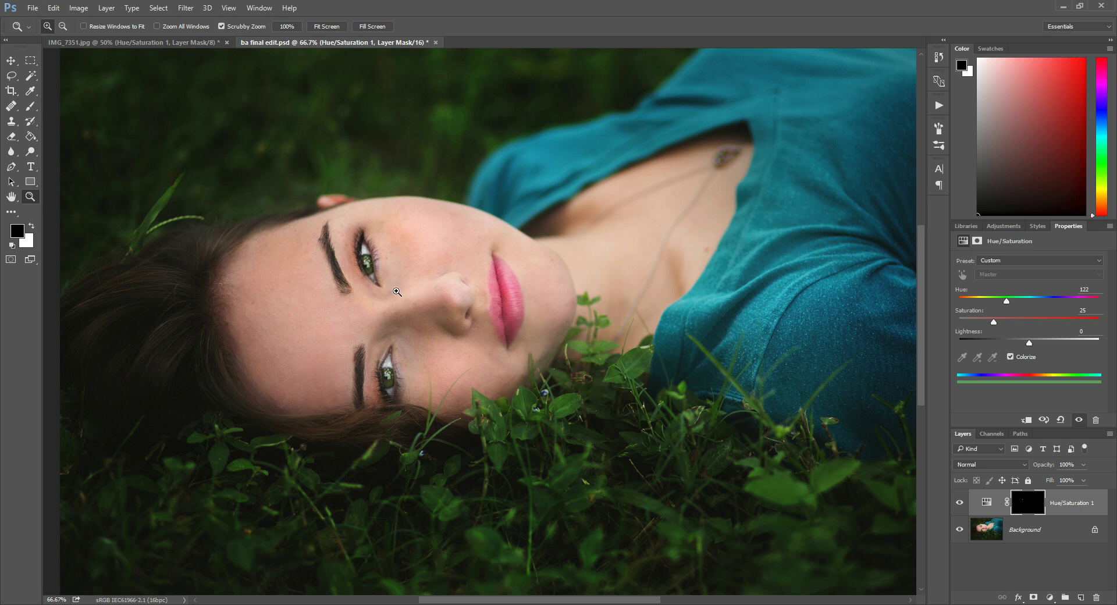
Set the tint to Hue 209, Saturation 39, Lightness +28, then zoom to 200% on the lower eye.
{"action": "left_click", "coordinate": [1008, 303]}
{"action": "left_click_drag", "start_coordinate": [1038, 305], "coordinate": [1011, 323]}
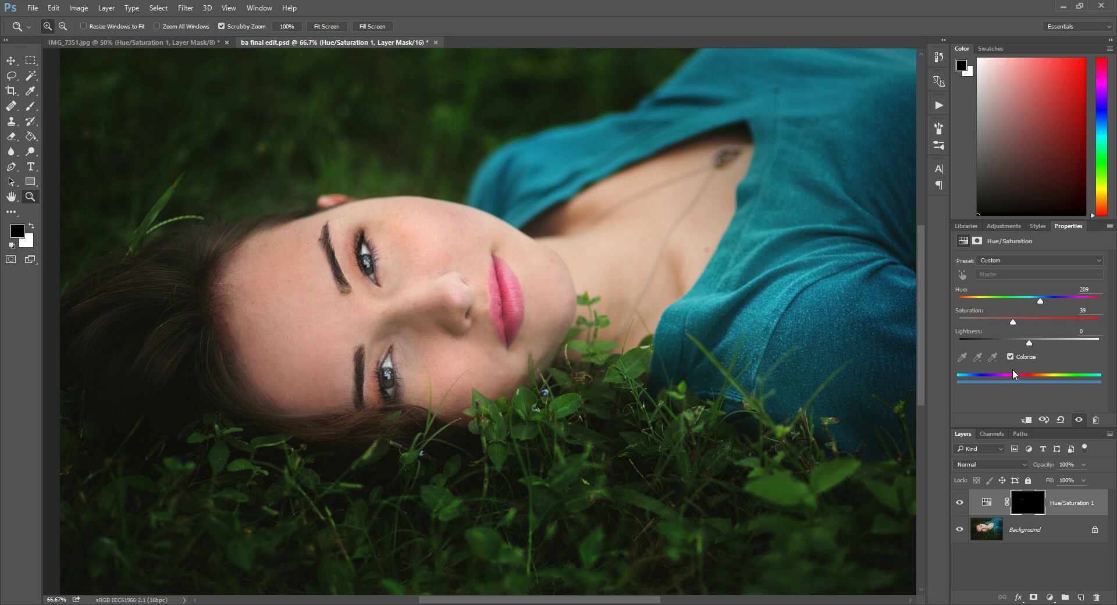
{"action": "left_click_drag", "start_coordinate": [1030, 344], "coordinate": [1049, 347]}
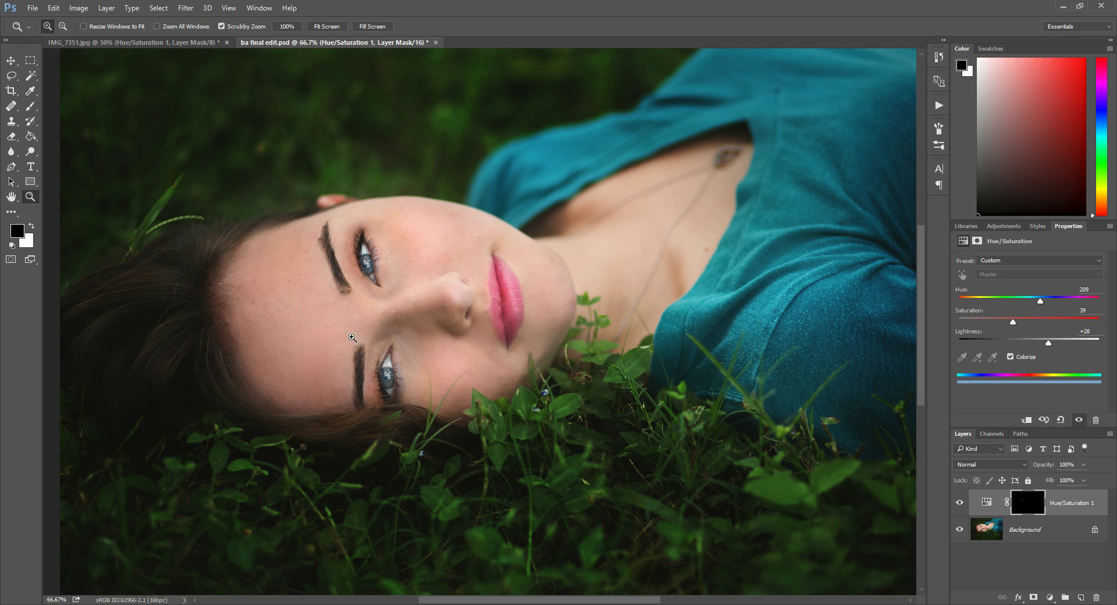
{"action": "left_click", "coordinate": [387, 376]}
{"action": "left_click", "coordinate": [387, 375]}
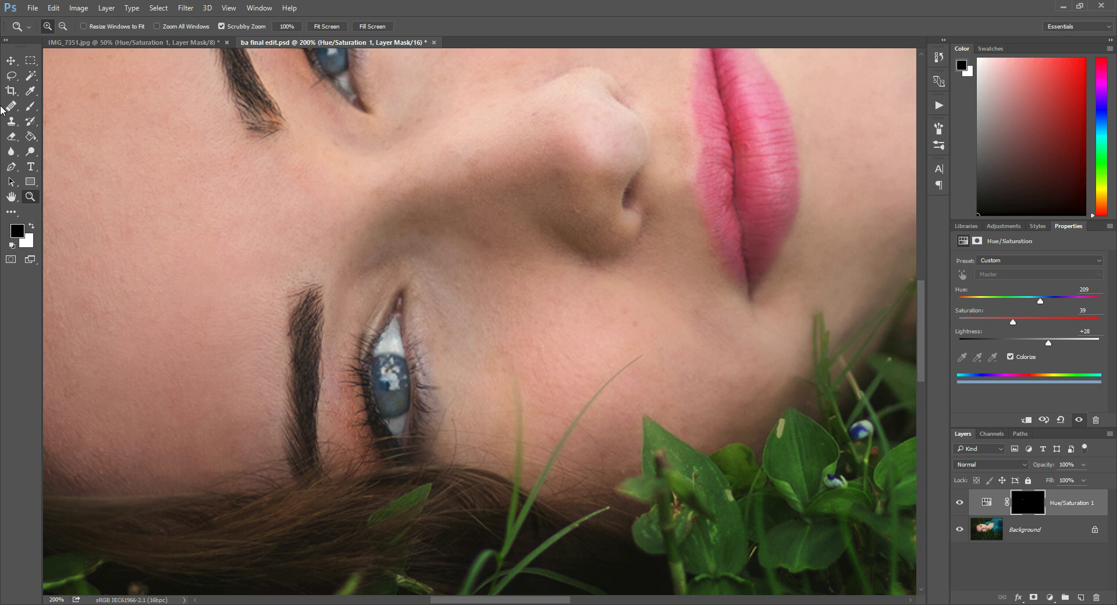
Hide the blue from spots in the iris with black, then switch to white with a slightly larger brush.
{"action": "left_click", "coordinate": [29, 106]}
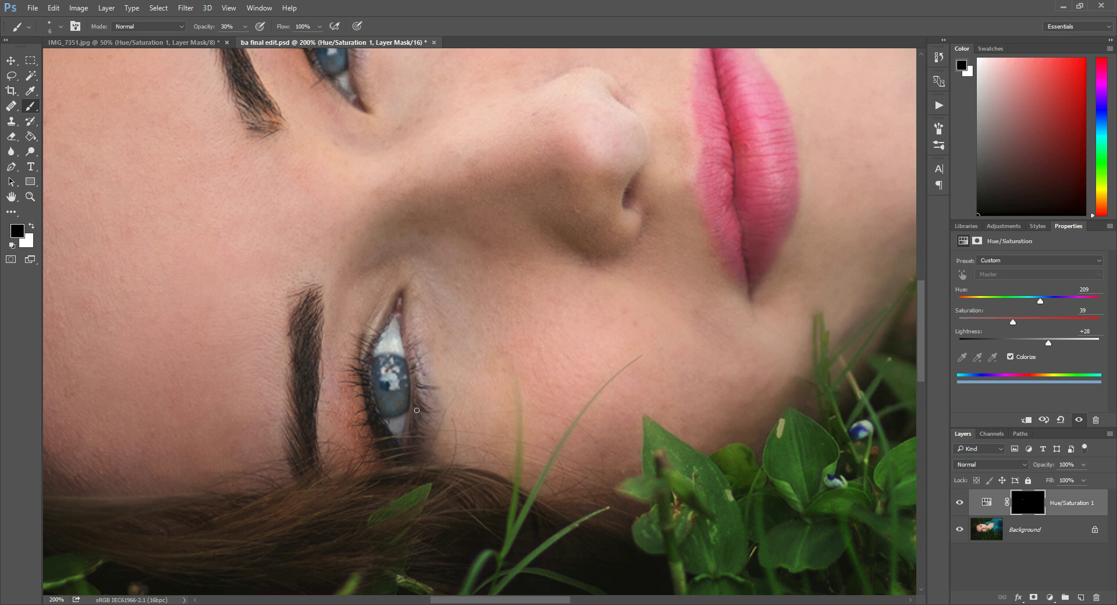
{"action": "left_click", "coordinate": [387, 382]}
{"action": "left_click", "coordinate": [388, 382]}
{"action": "scroll", "coordinate": [434, 372], "scroll_direction": "up", "scroll_amount": 2}
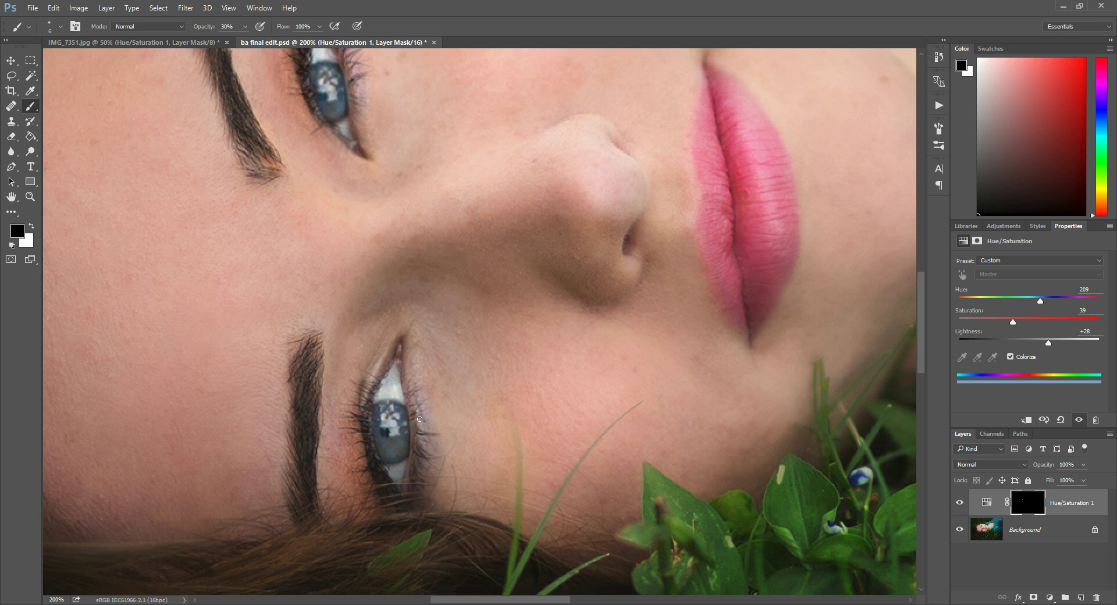
{"action": "scroll", "coordinate": [251, 349], "scroll_direction": "up", "scroll_amount": 5}
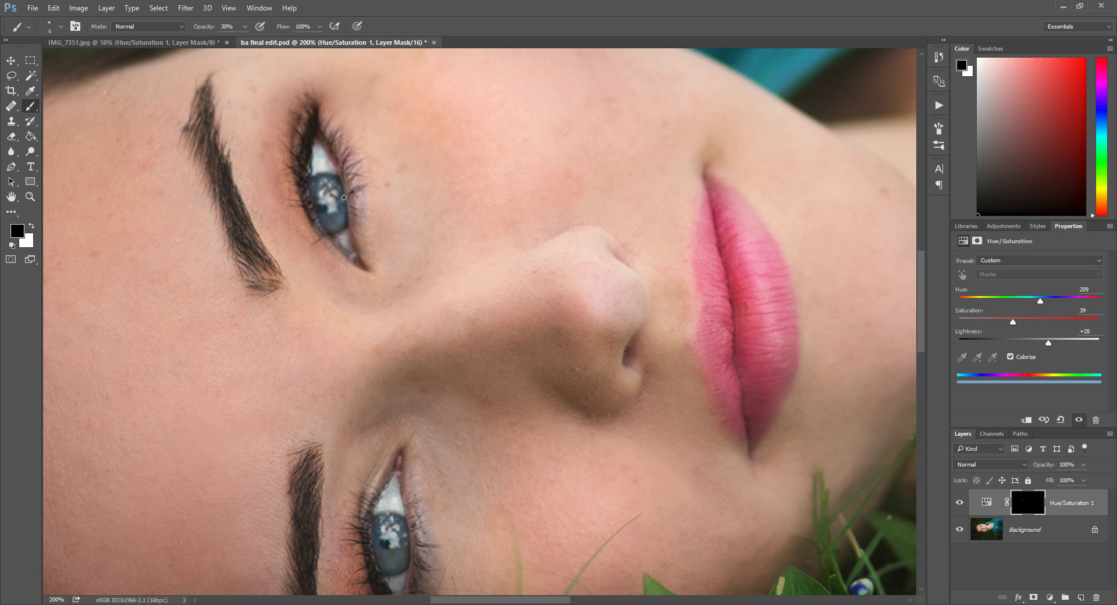
{"action": "scroll", "coordinate": [294, 185], "scroll_direction": "down", "scroll_amount": 1}
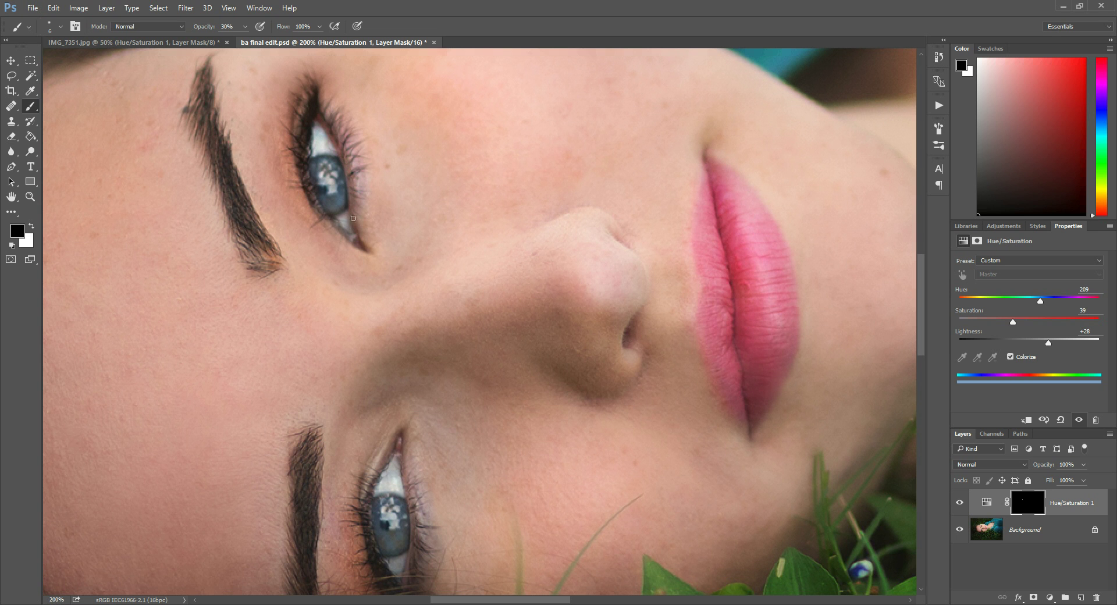
{"action": "scroll", "coordinate": [353, 213], "scroll_direction": "down", "scroll_amount": 3}
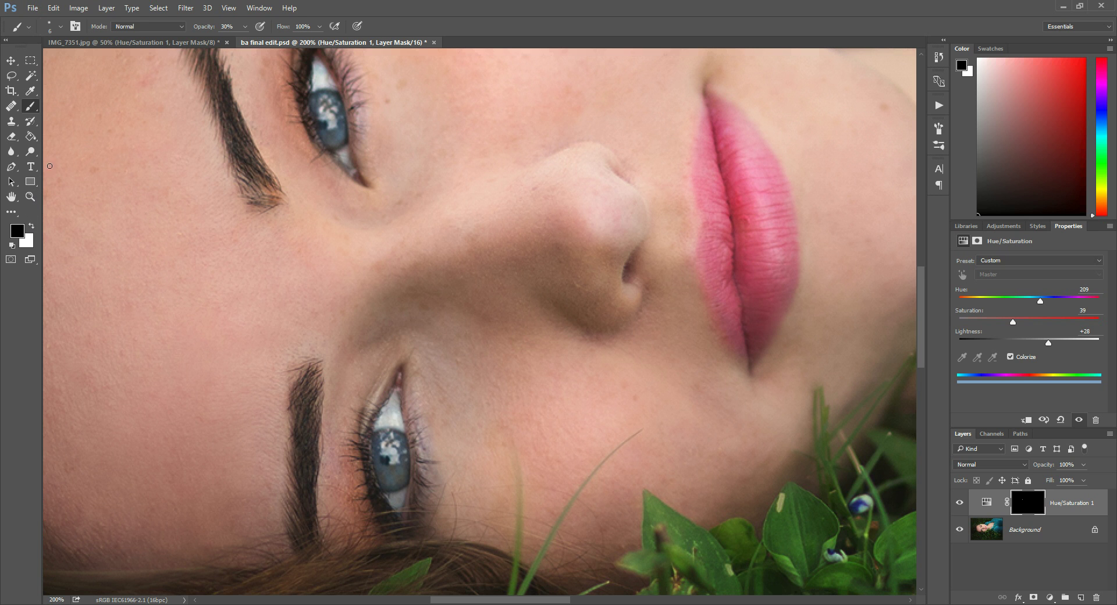
{"action": "left_click", "coordinate": [32, 225]}
{"action": "key", "text": "bracketright"}
{"action": "key", "text": "bracketright"}
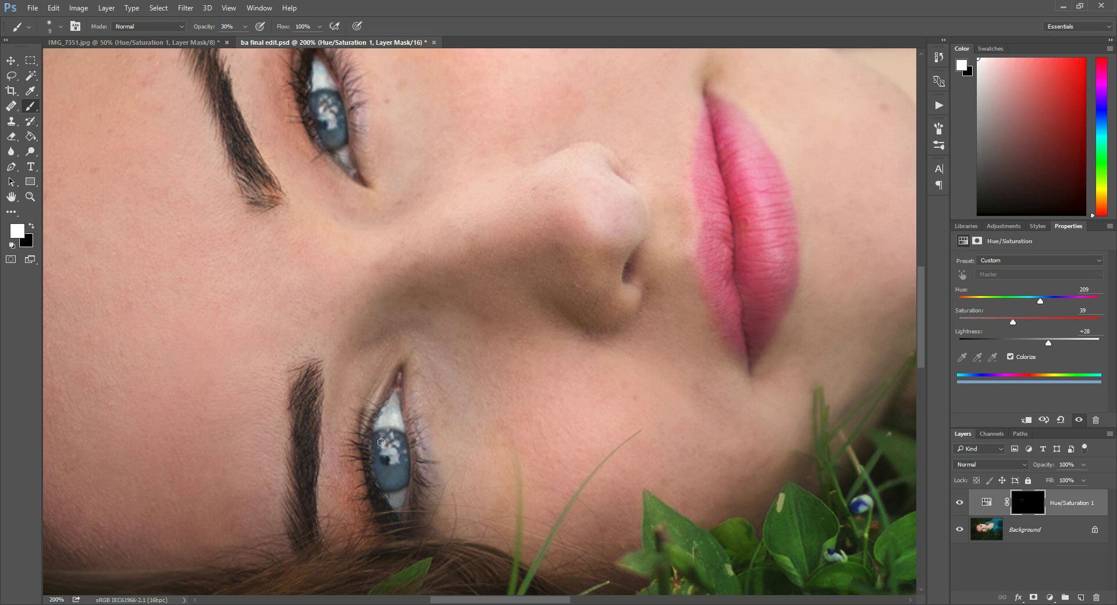
{"action": "scroll", "coordinate": [493, 482], "scroll_direction": "up", "scroll_amount": 3}
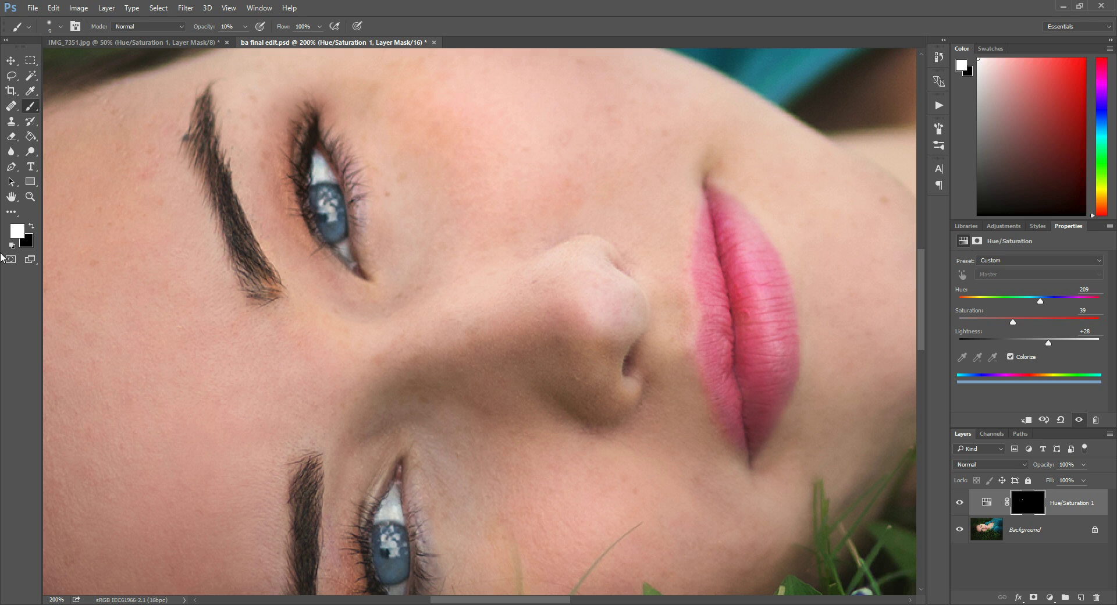
Zoom out to 50% to show the whole portrait and lower Lightness to about +15.
{"action": "left_click", "coordinate": [30, 197]}
{"action": "left_click", "coordinate": [627, 333], "text": "alt"}
{"action": "left_click", "coordinate": [637, 538], "text": "alt"}
{"action": "left_click", "coordinate": [638, 538], "text": "alt"}
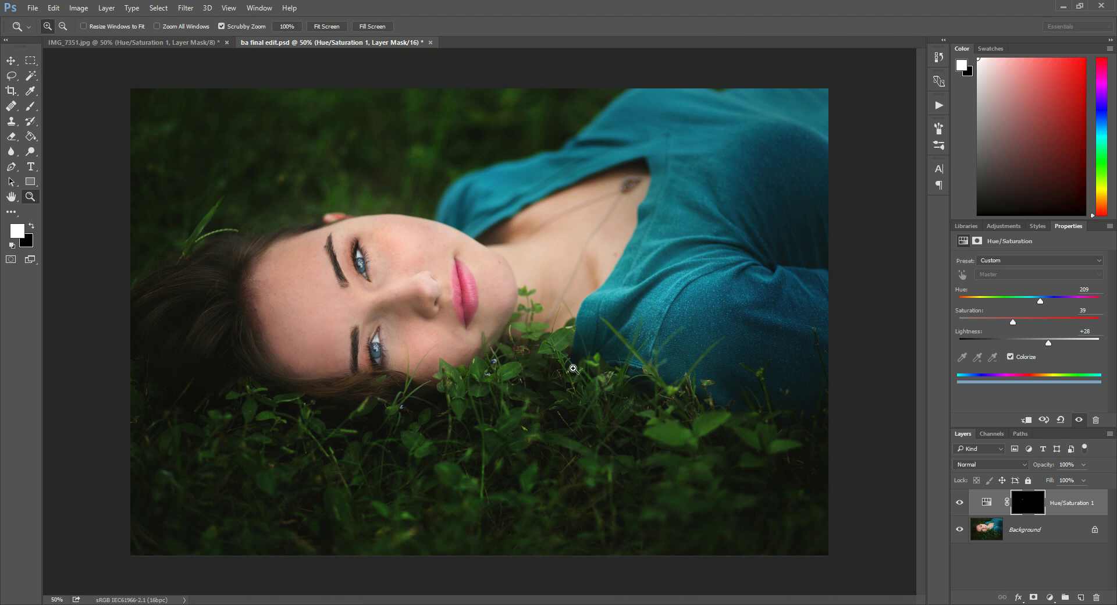
{"action": "left_click_drag", "start_coordinate": [1047, 344], "coordinate": [1040, 344]}
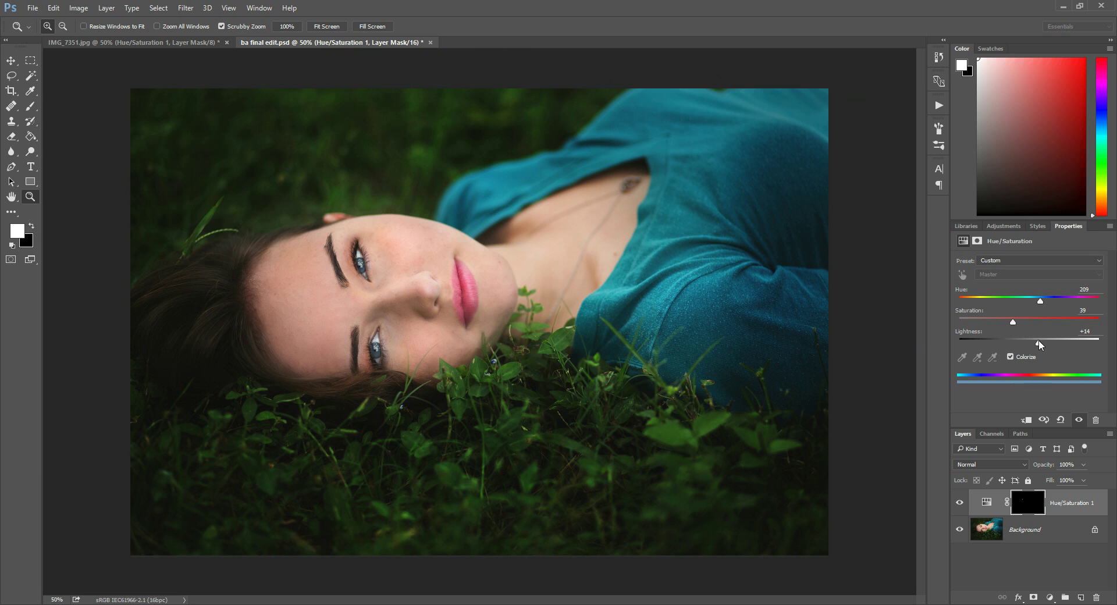